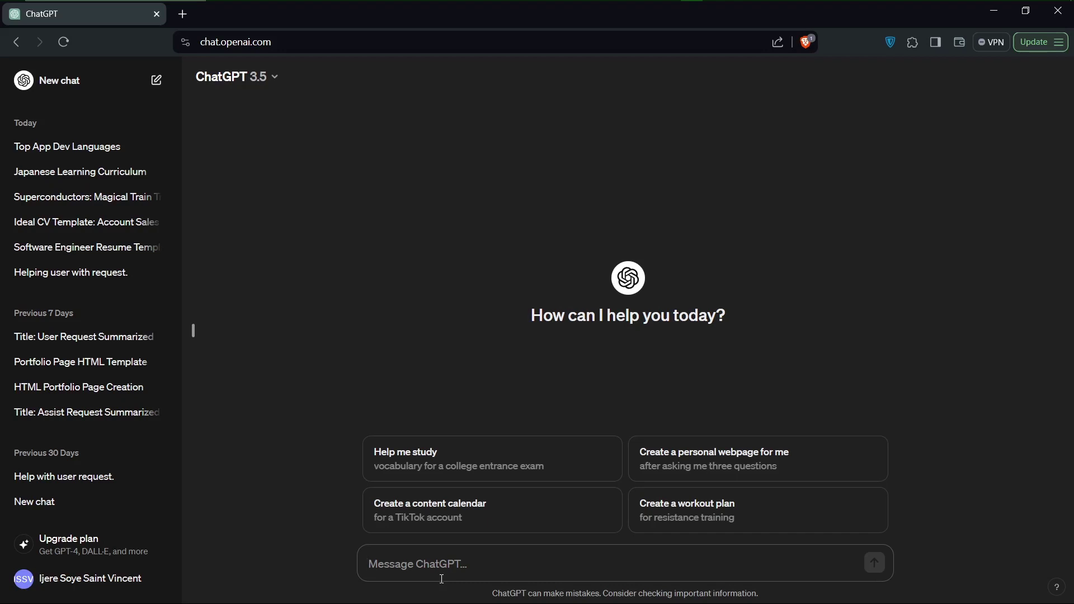
type("write")
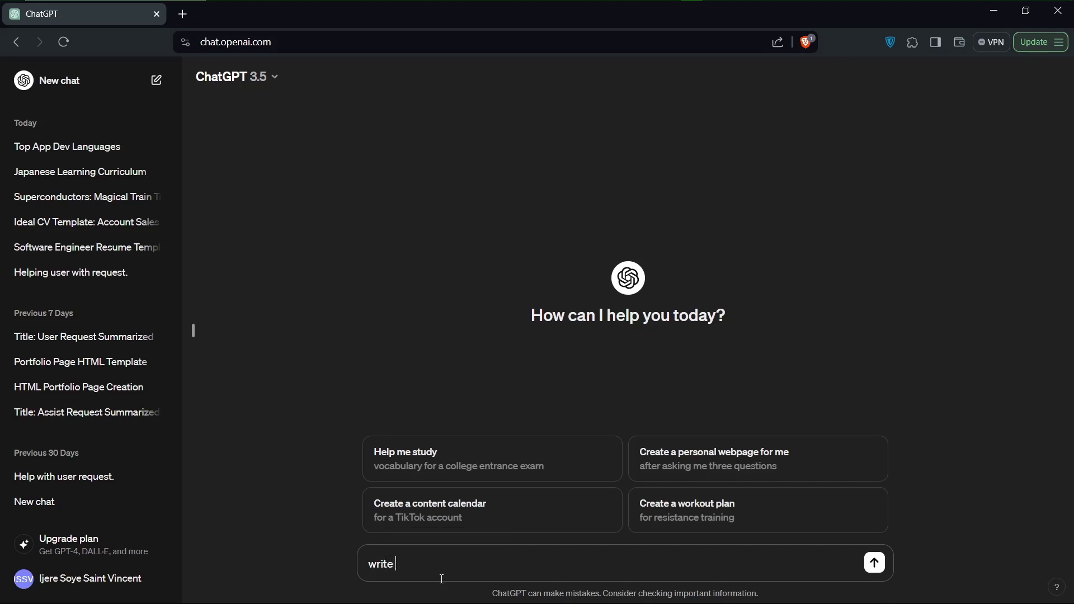
type(" an ideal t")
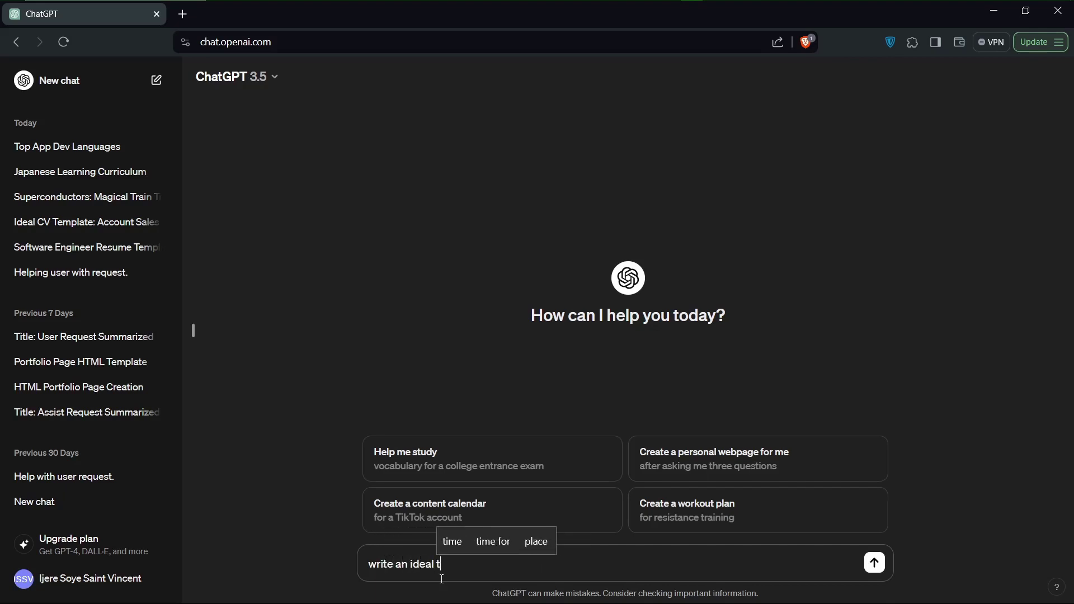
type("eplate")
Step: Compose the prompt 'write an ideal resume template for a lead software engineer', fixing typos along the way
key("Up")
key("Return")
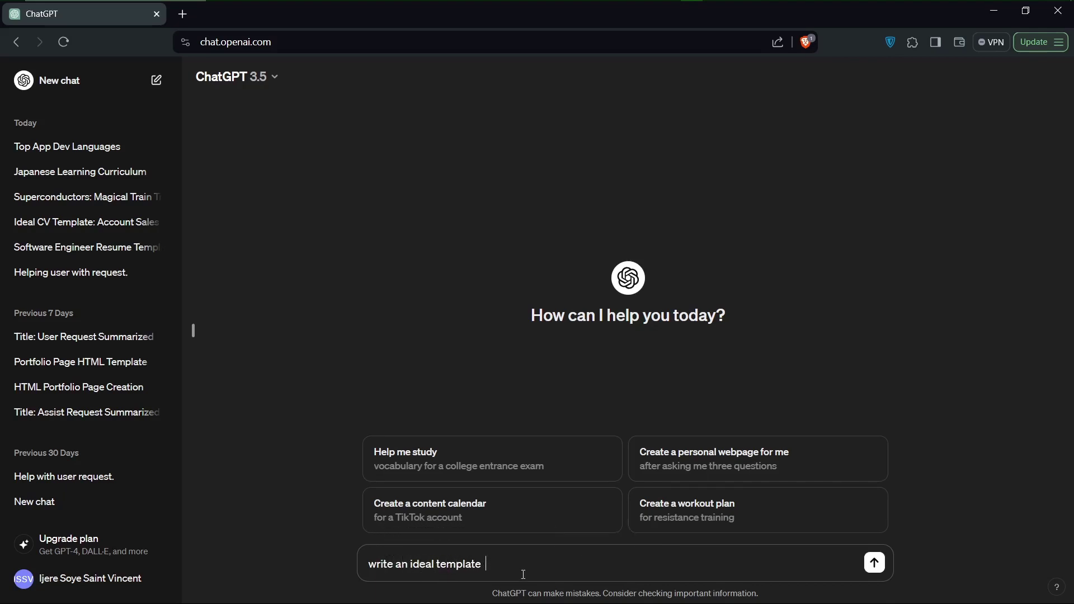
type("for")
type("resum")
type("e templ")
type("a")
key("BackSpace")
type("a")
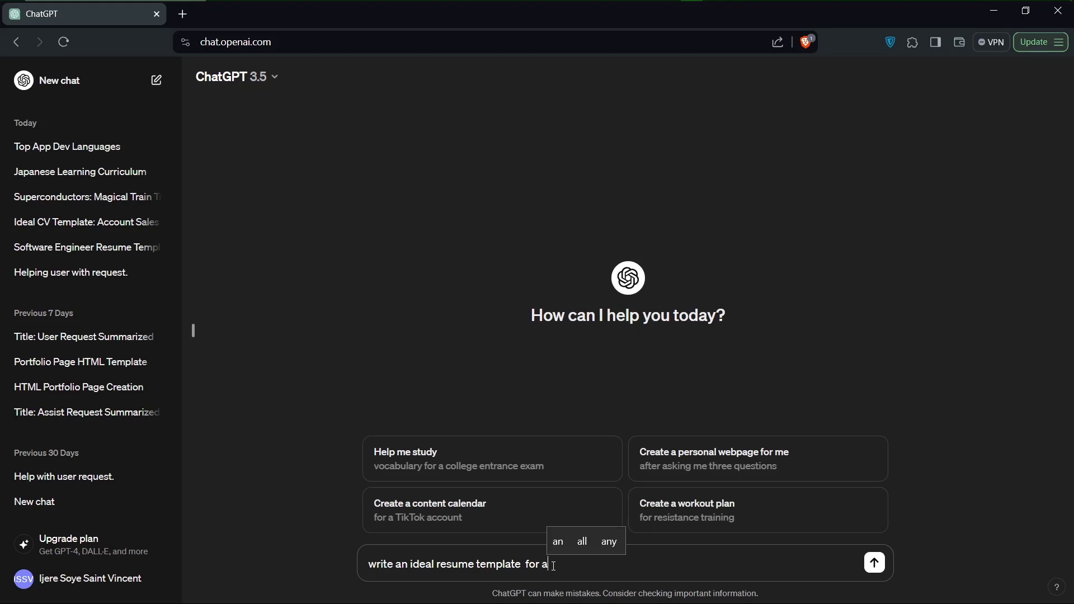
type(" l")
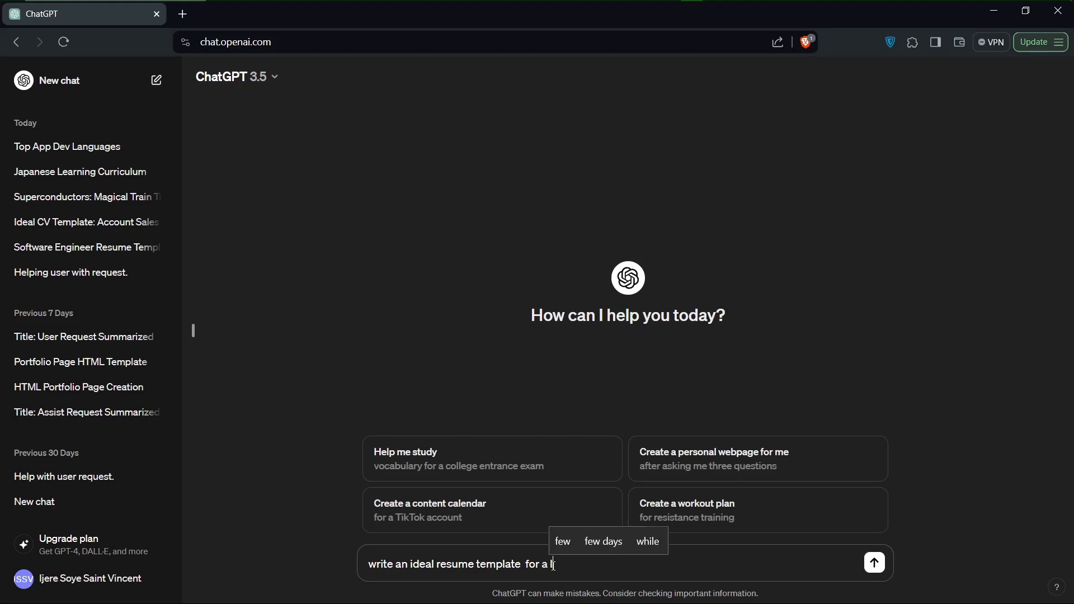
type("ead sof")
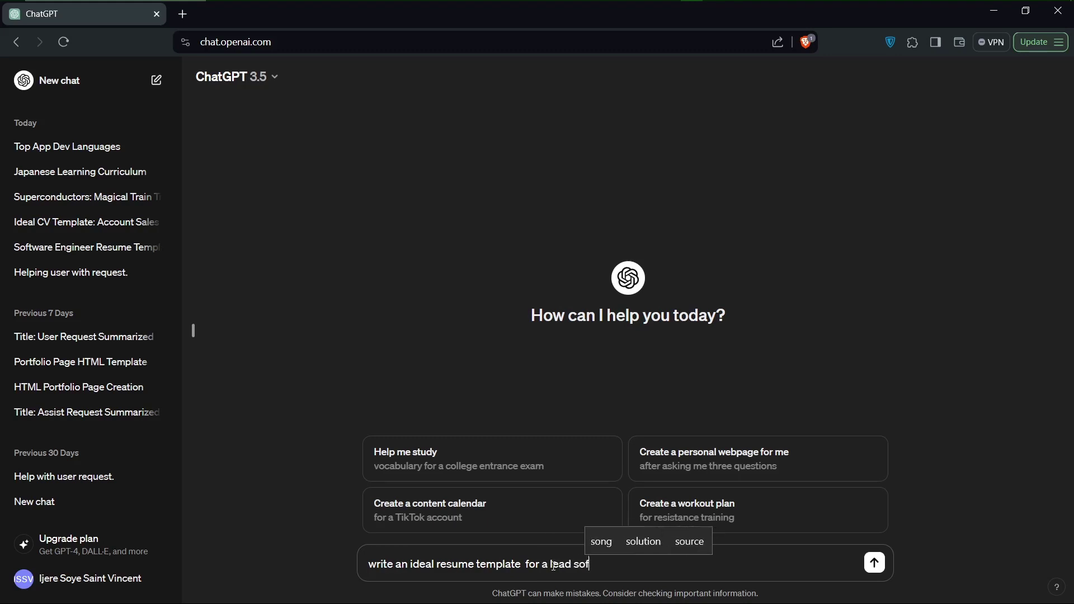
type("te")
type("wa")
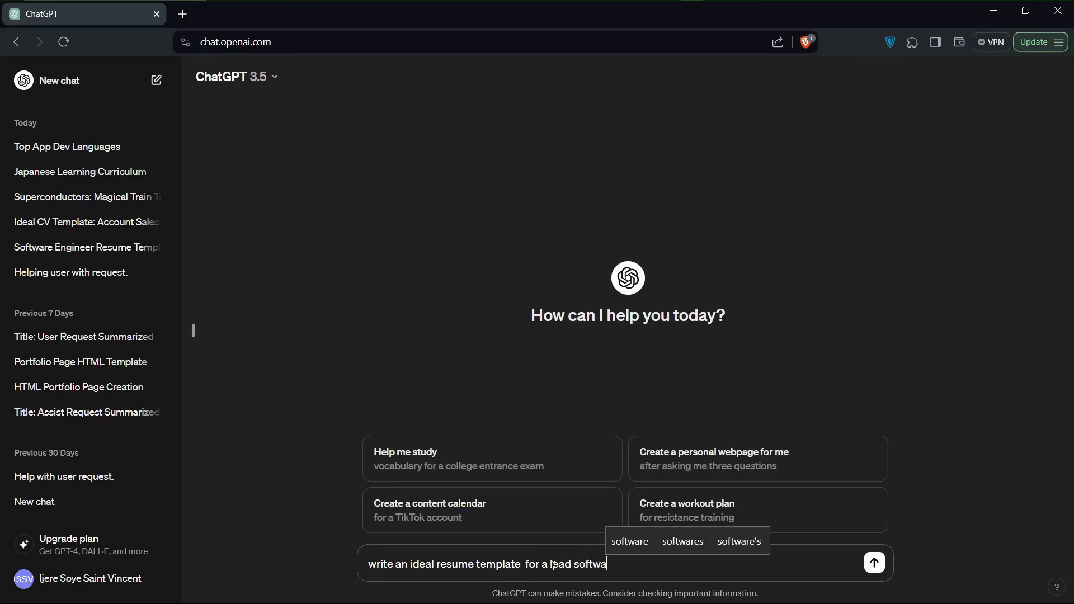
type("re enn")
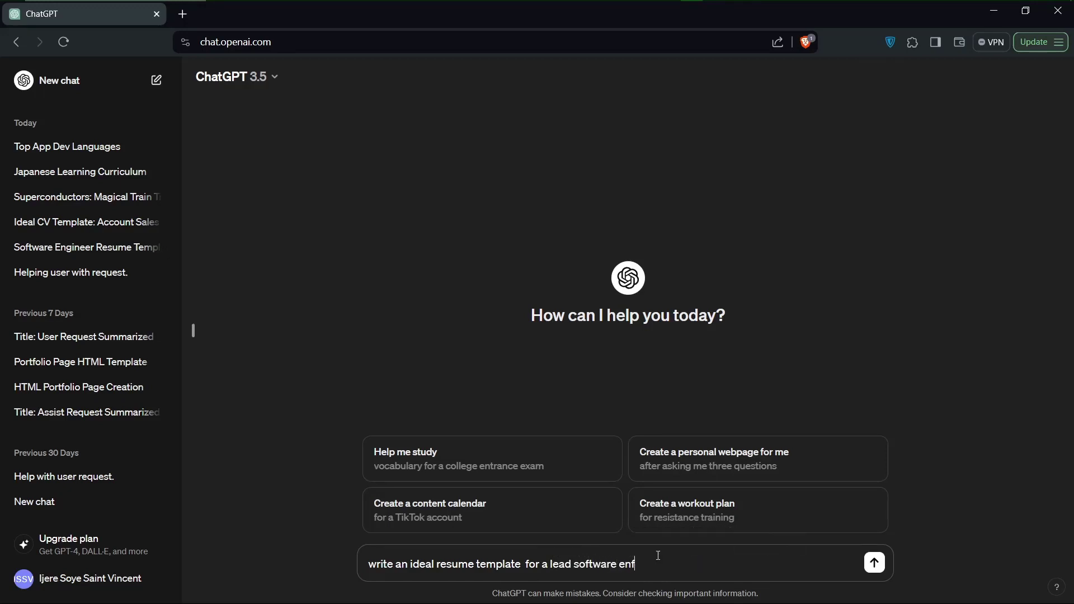
key("BackSpace")
type("gineer")
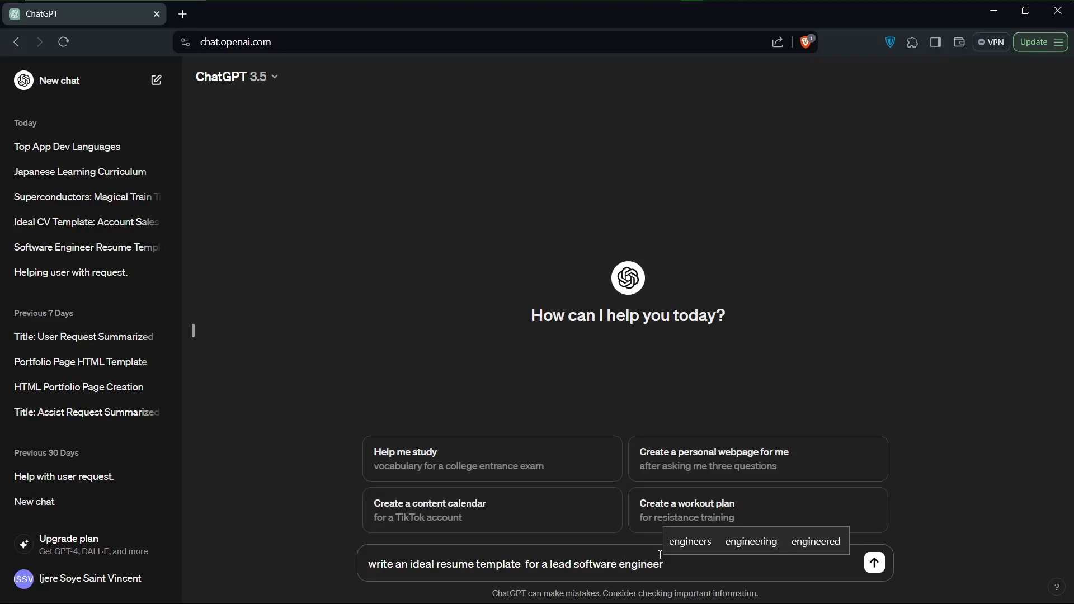
left_click(698, 546)
Step: Send the resume template request and let ChatGPT generate the full lead software engineer resume
key("Return")
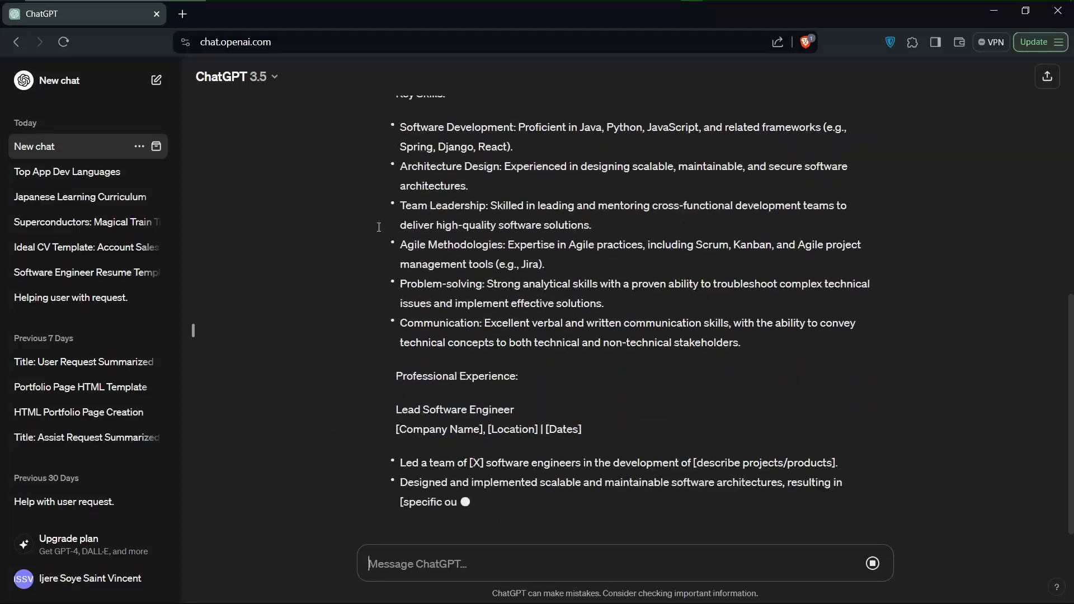
scroll(506, 253, "up", 1)
scroll(506, 252, "up", 2)
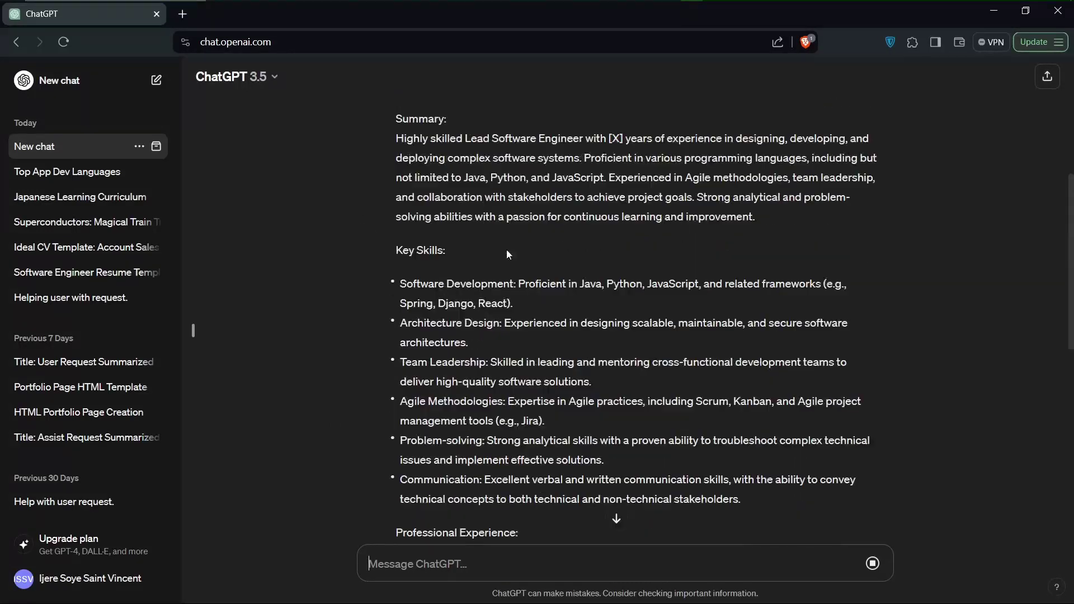
scroll(507, 251, "up", 2)
scroll(506, 252, "up", 2)
scroll(506, 250, "down", 2)
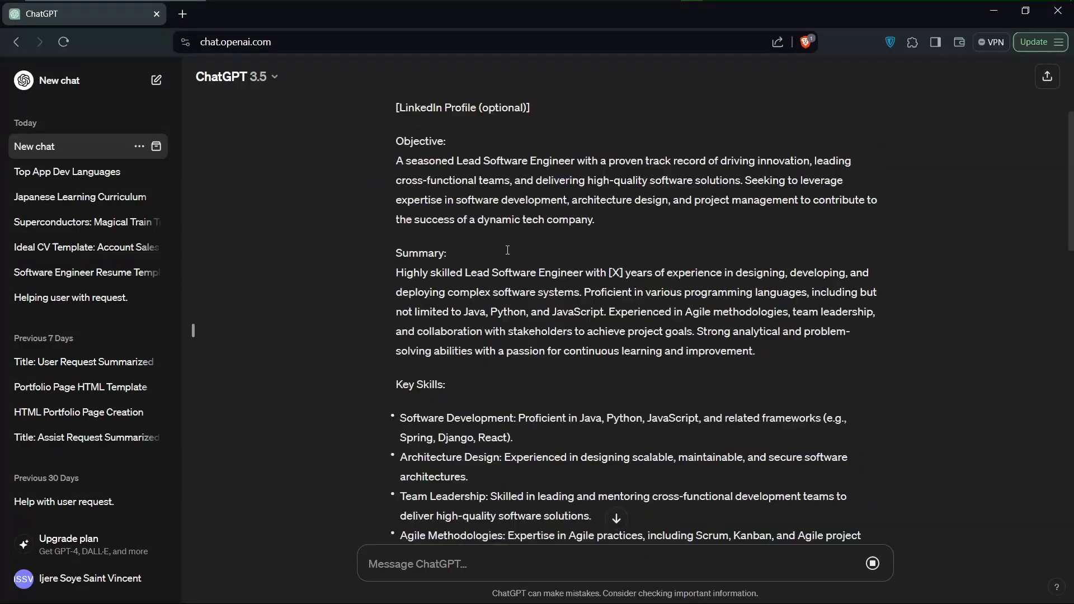
scroll(501, 232, "down", 2)
scroll(501, 232, "up", 2)
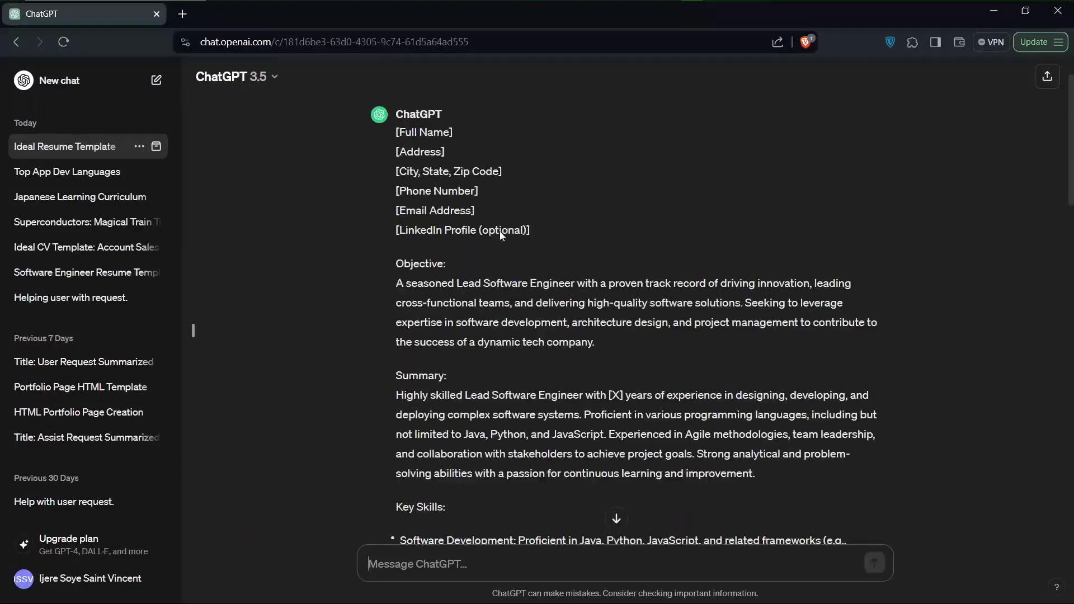
scroll(501, 232, "up", 1)
scroll(501, 232, "down", 3)
scroll(500, 231, "down", 4)
scroll(307, 287, "down", 3)
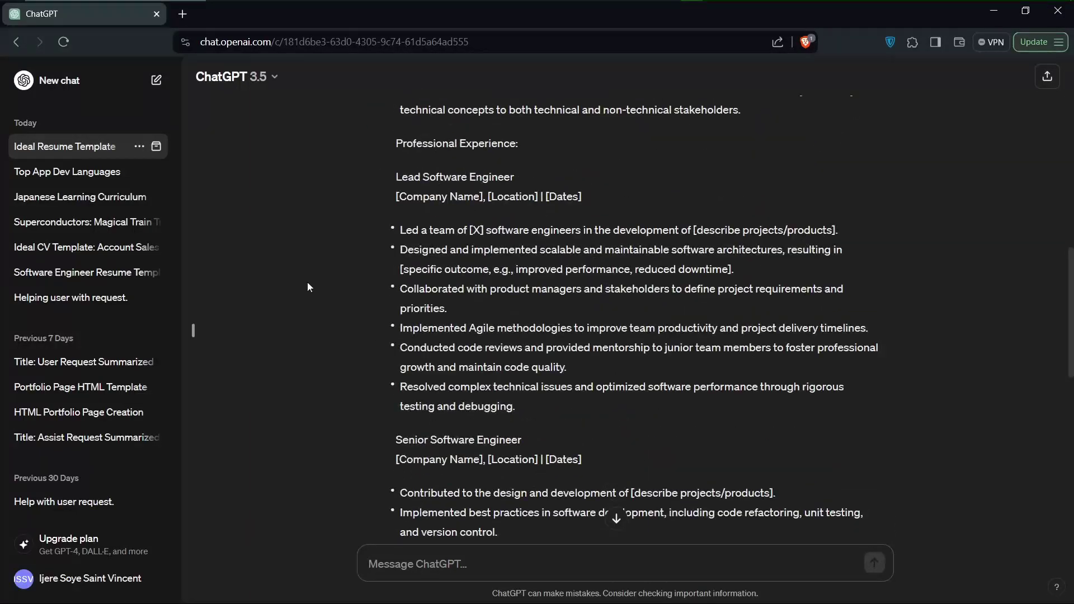
scroll(618, 300, "down", 2)
scroll(616, 300, "down", 1)
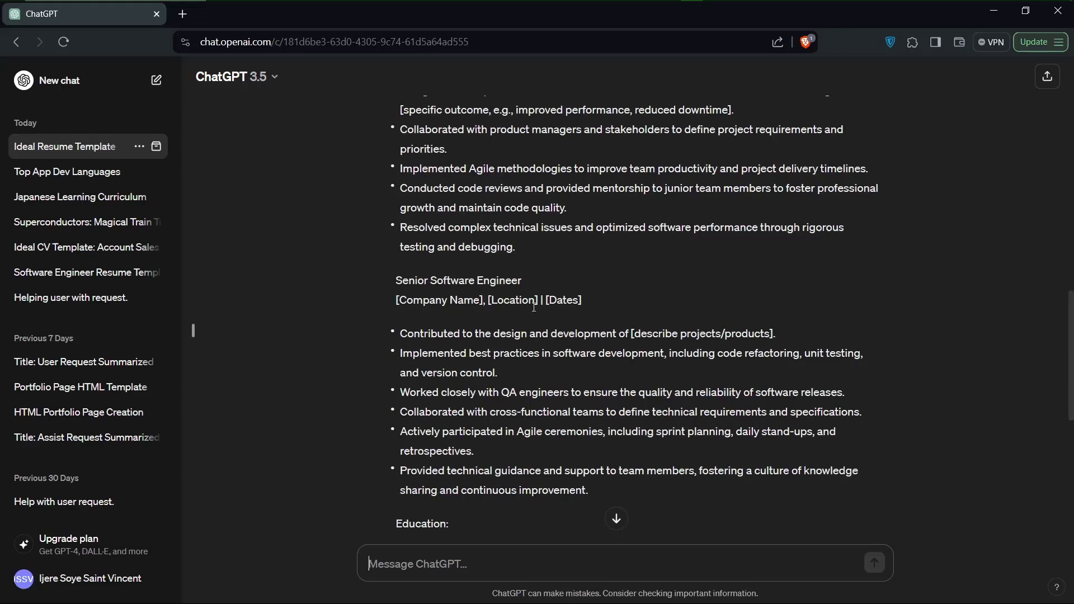
scroll(493, 472, "down", 3)
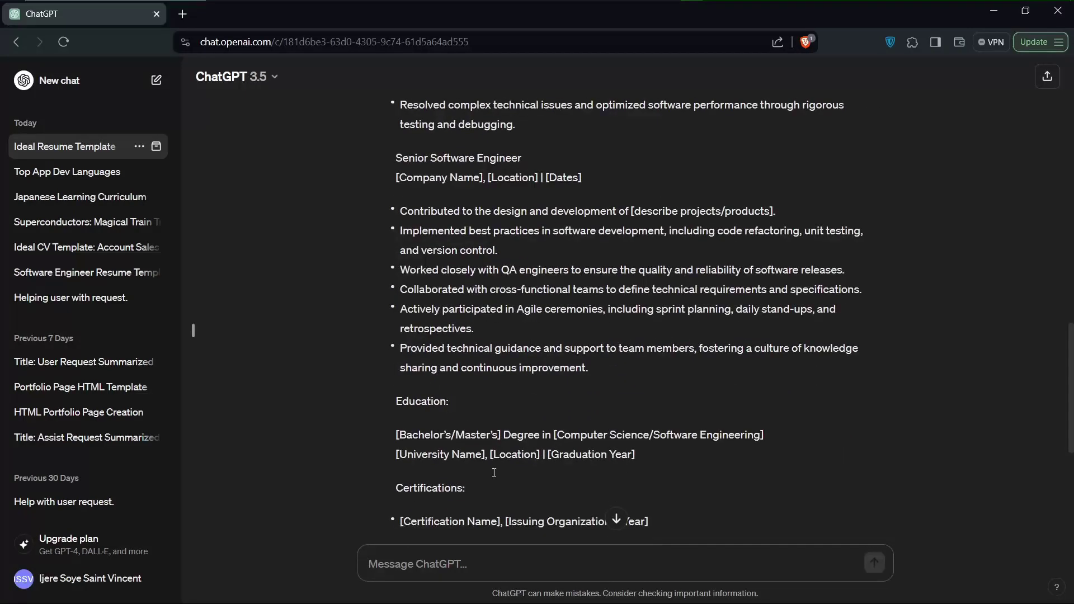
scroll(493, 476, "down", 2)
scroll(493, 476, "down", 1)
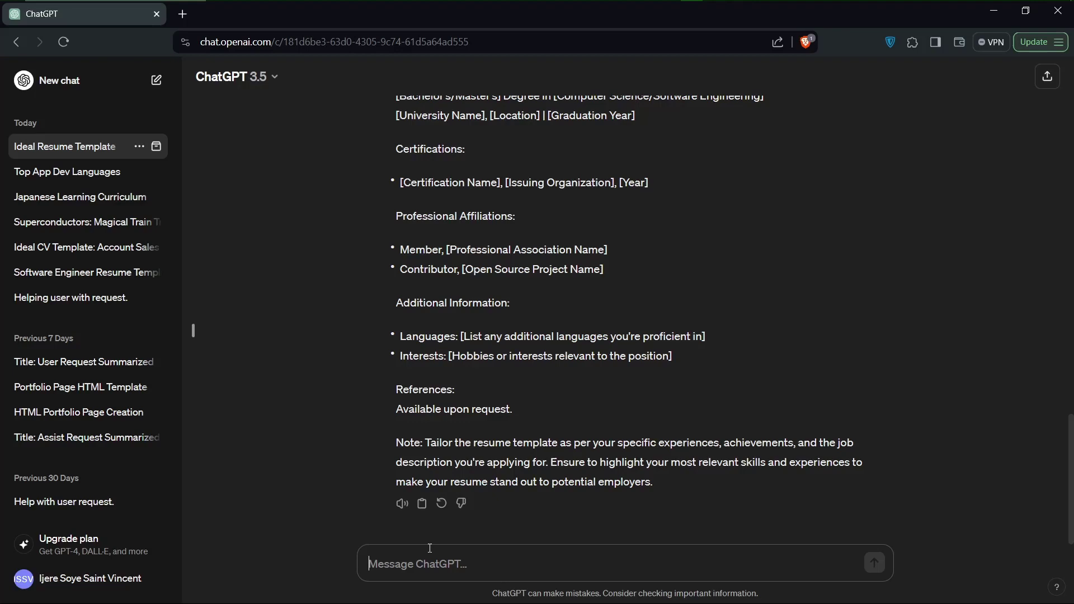
type("Now")
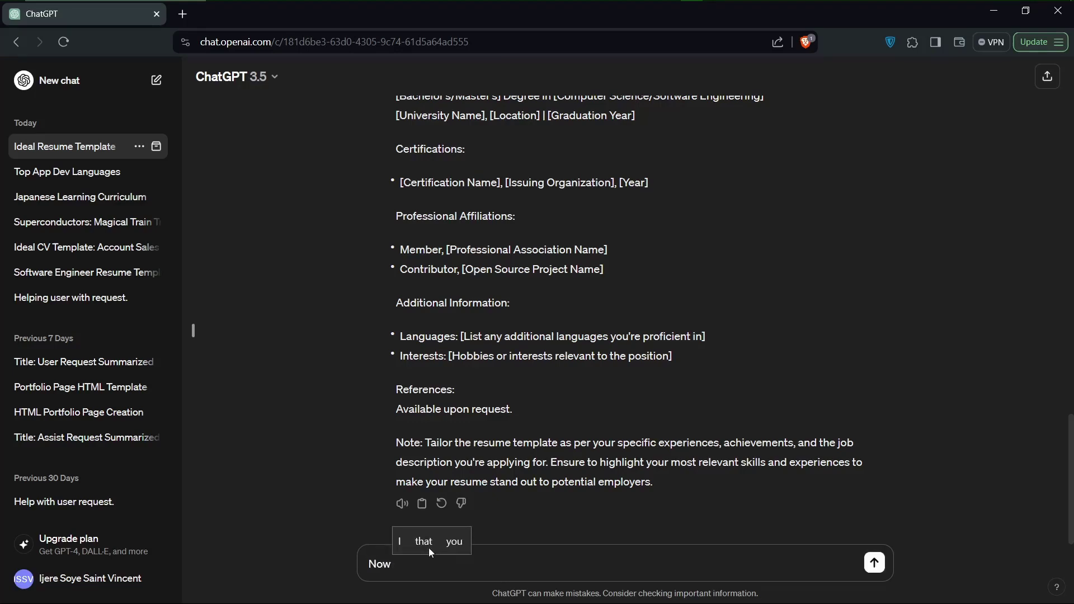
type(" drop a")
Step: Send the follow-up 'Now drop one for an ideal application template' to get a cover letter template
key("BackSpace")
type("one for an ideal app")
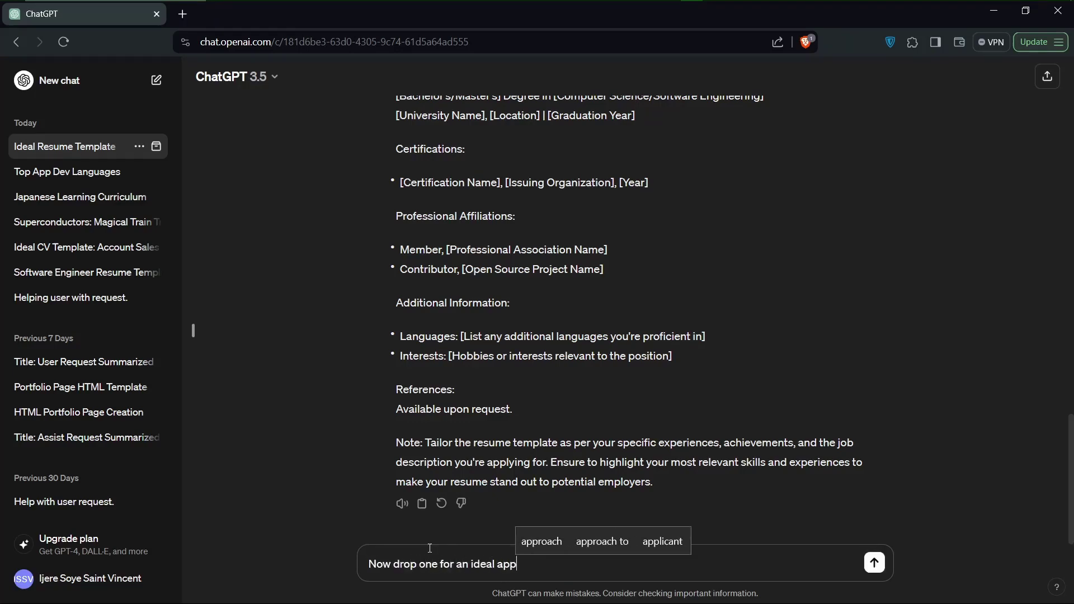
type("licat")
left_click(621, 549)
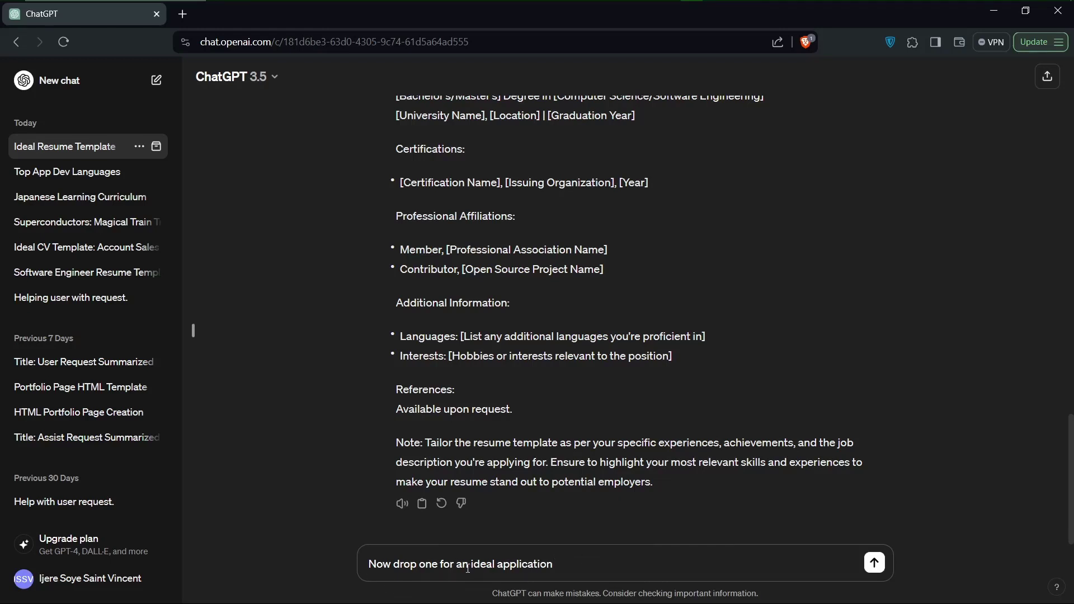
type(" tem")
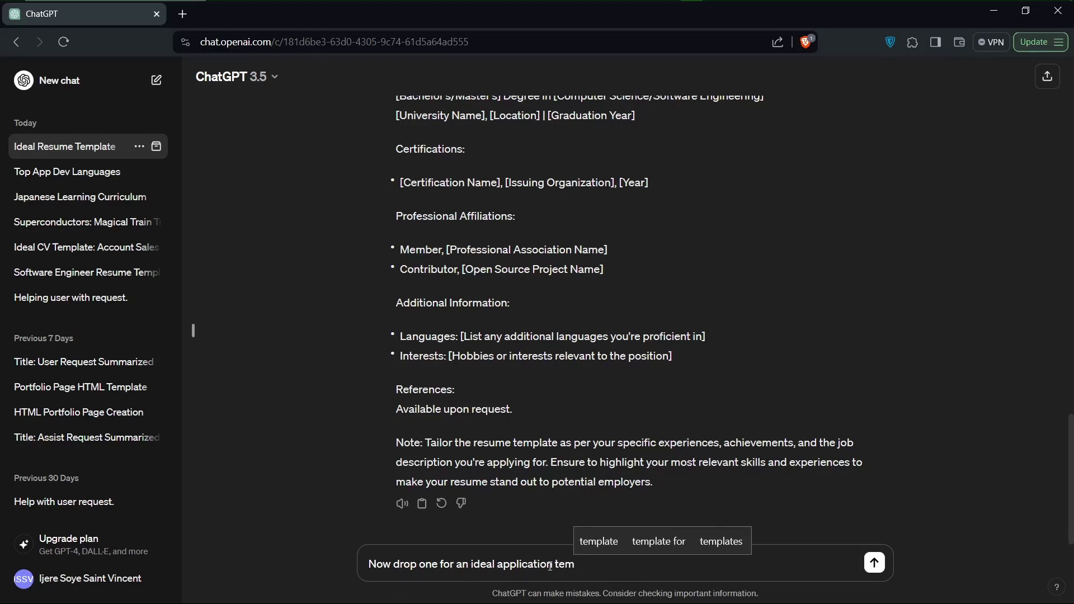
left_click(620, 547)
key("Return")
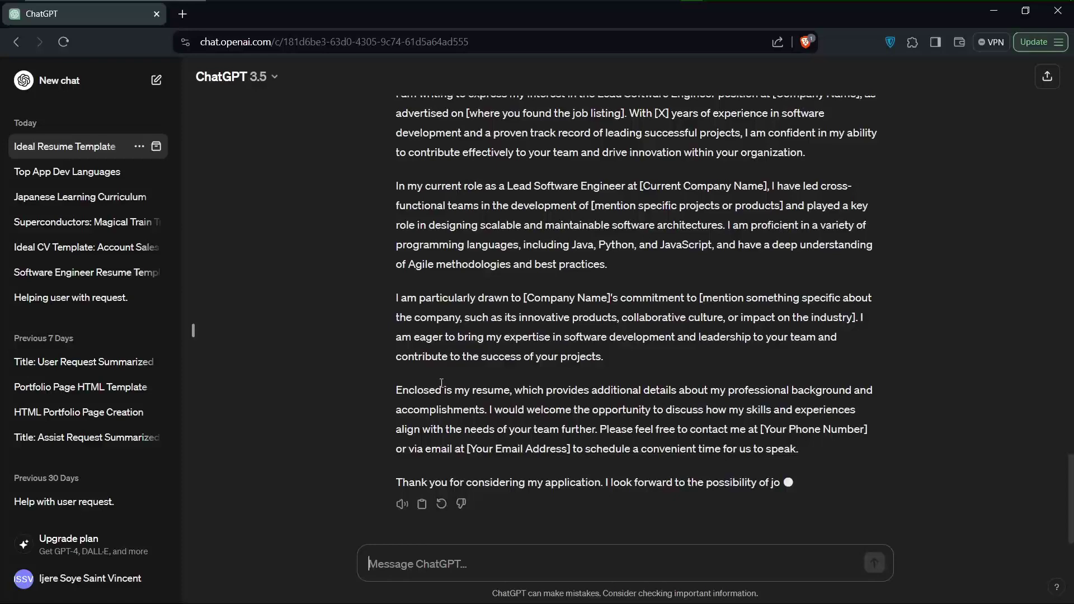
scroll(470, 361, "up", 2)
scroll(503, 344, "up", 2)
scroll(523, 336, "up", 1)
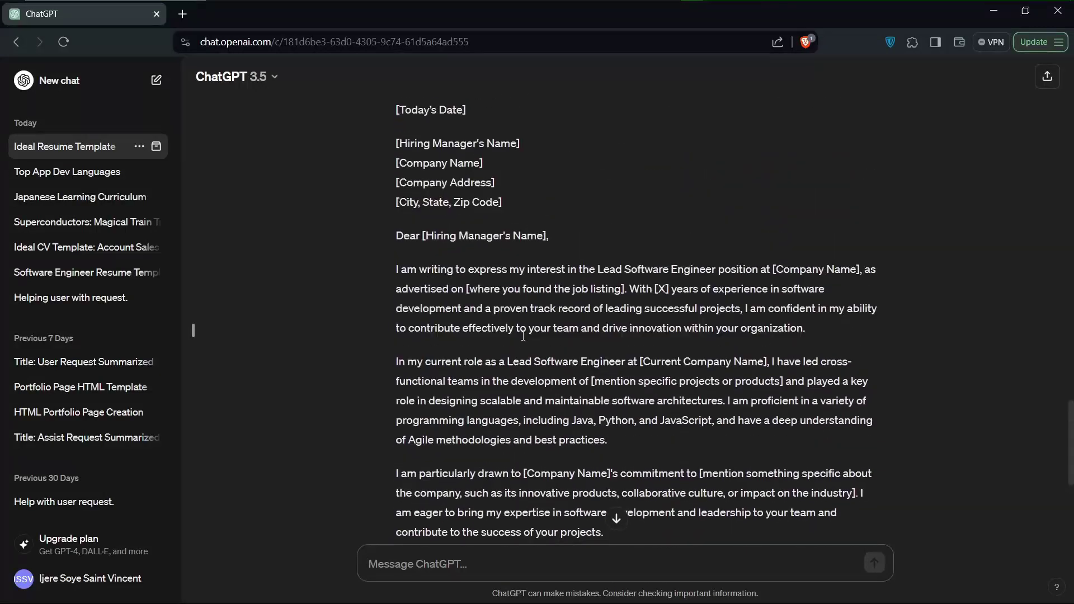
scroll(523, 336, "down", 3)
scroll(523, 335, "up", 2)
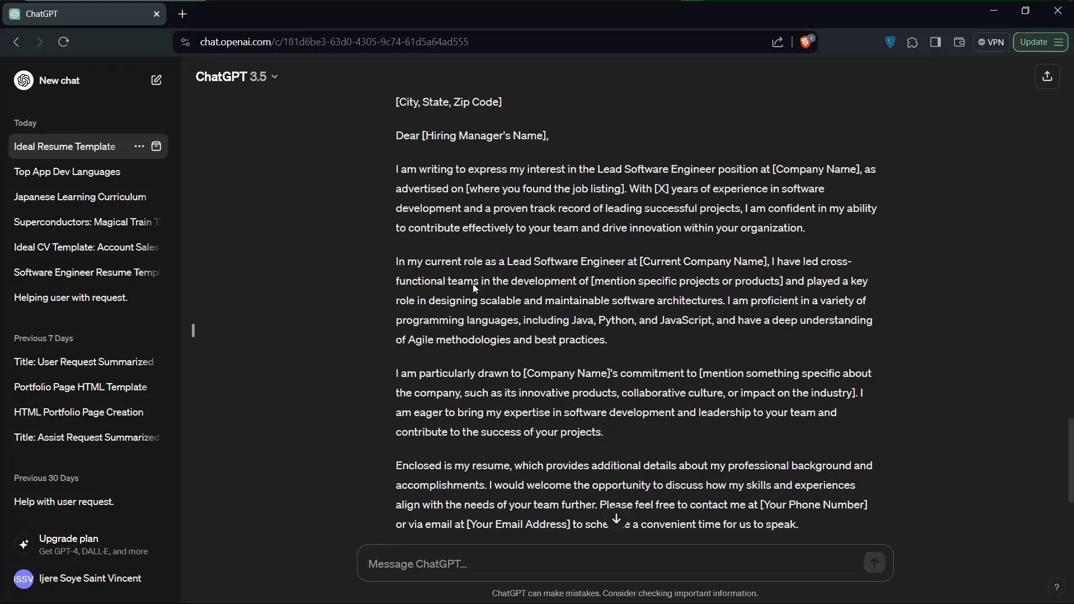
scroll(598, 508, "down", 3)
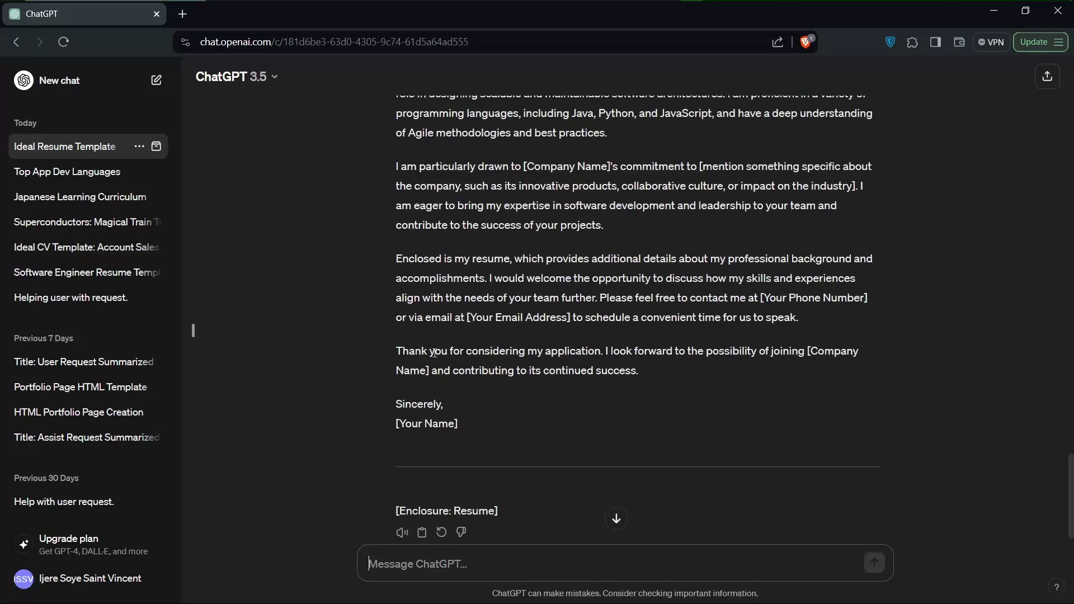
scroll(549, 301, "up", 1)
scroll(549, 301, "up", 3)
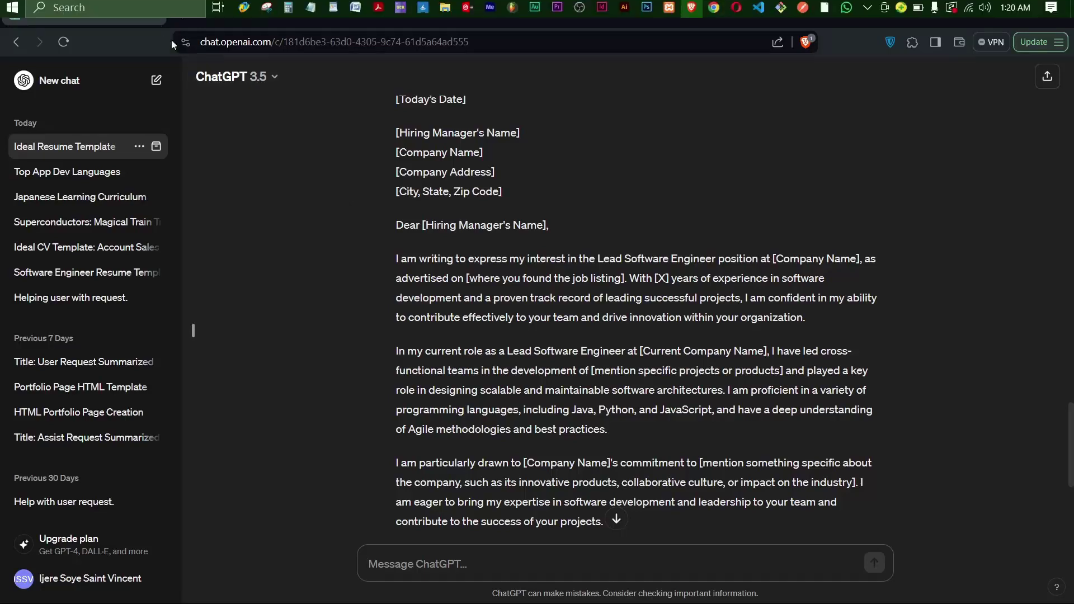
Step: Search Brave for 'teal resume builder' in a new tab
left_click(182, 14)
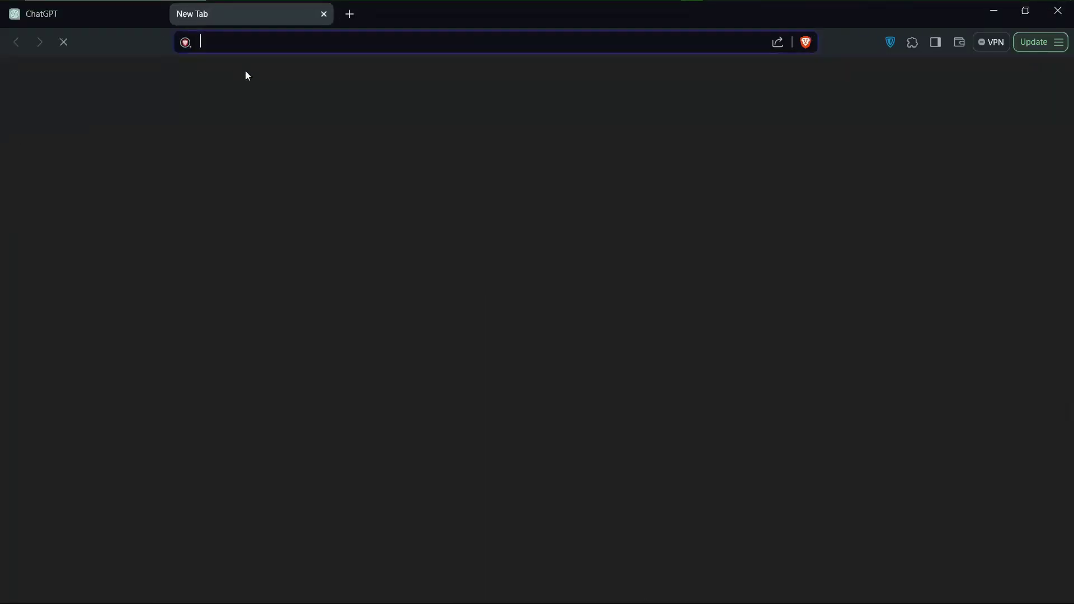
type("tw")
key("BackSpace")
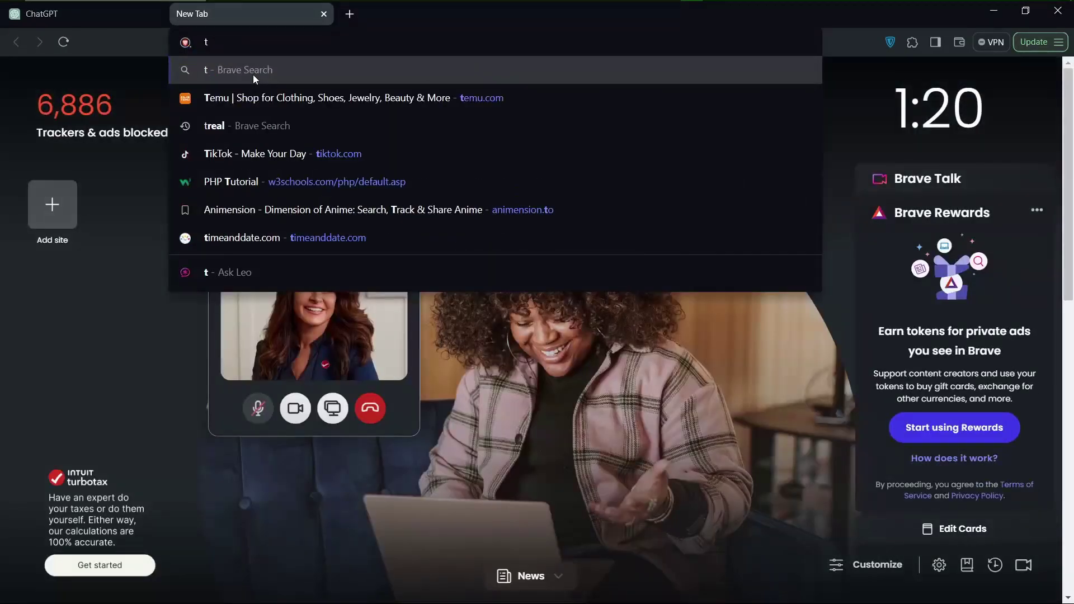
type("eal")
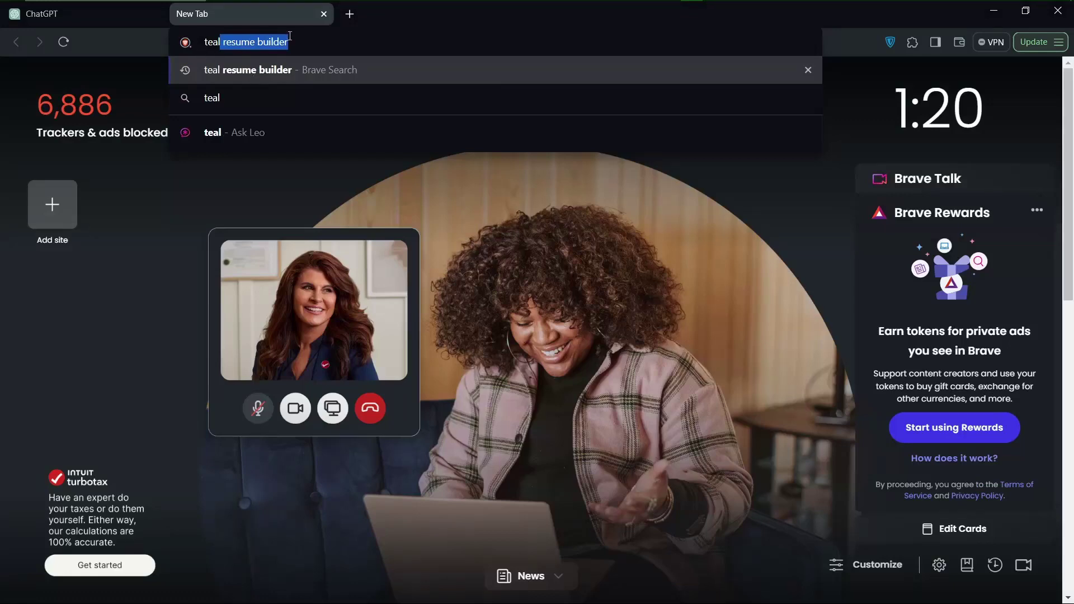
left_click(306, 39)
key("Return")
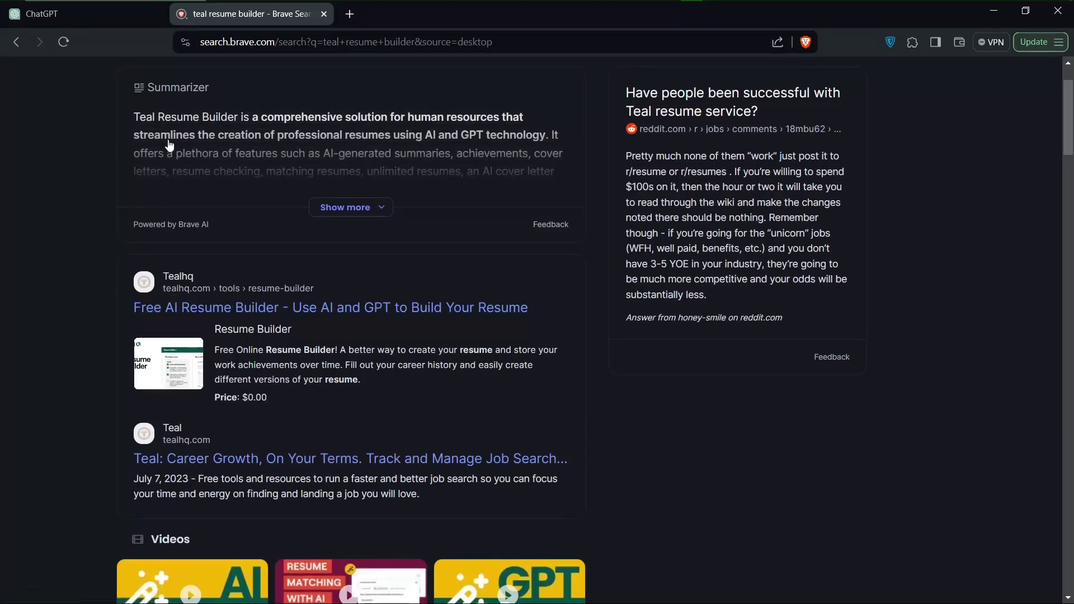
Step: Glance at the ChatGPT conversation, then return to the teal resume builder results
left_click(69, 19)
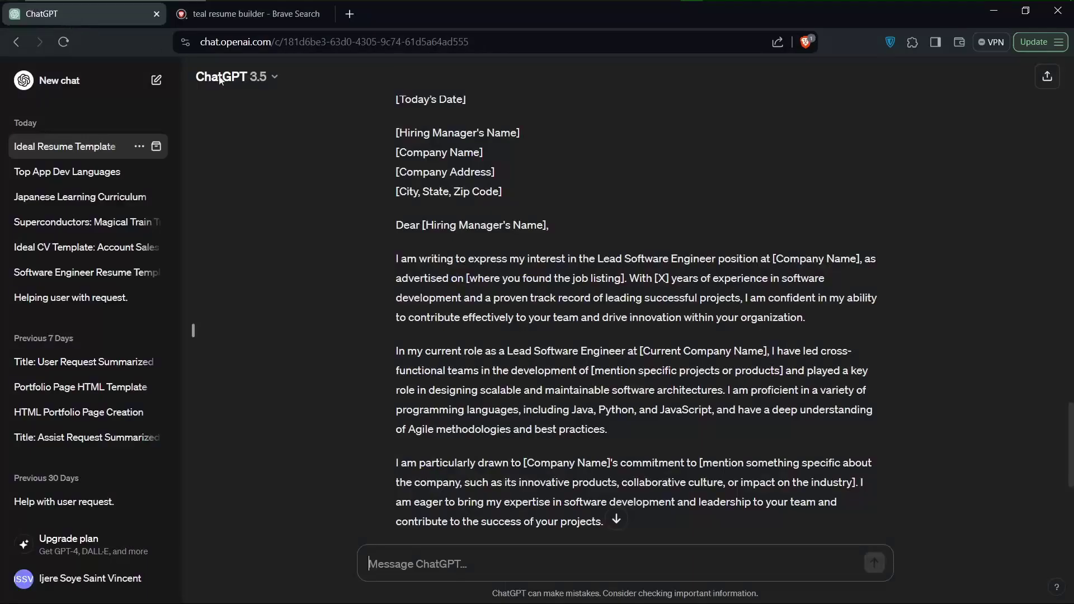
scroll(344, 206, "up", 2)
scroll(344, 206, "up", 5)
scroll(344, 205, "up", 3)
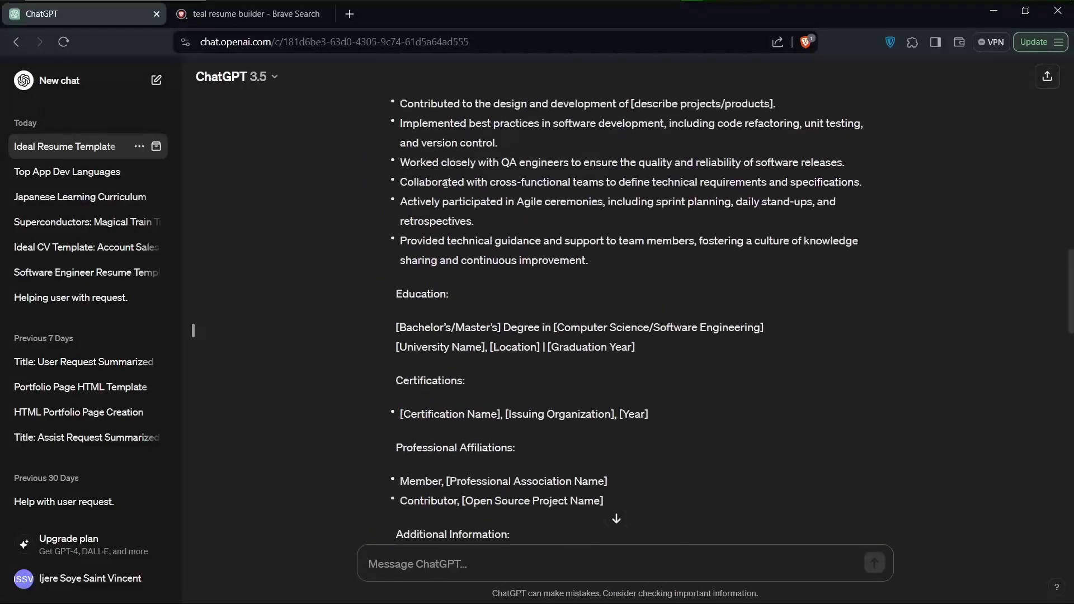
scroll(434, 200, "up", 3)
scroll(434, 200, "up", 3)
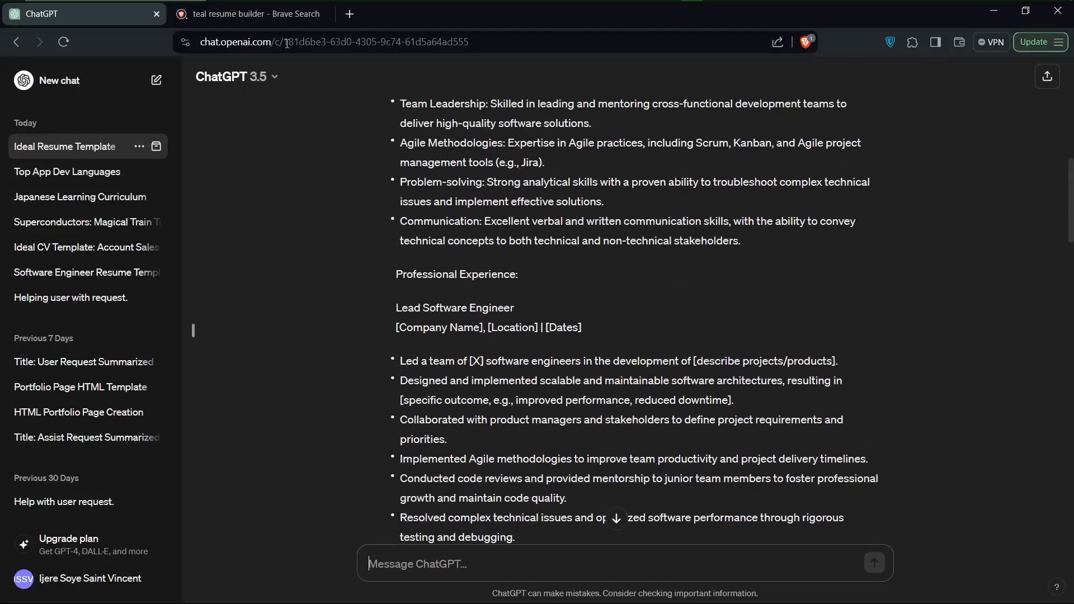
left_click(266, 20)
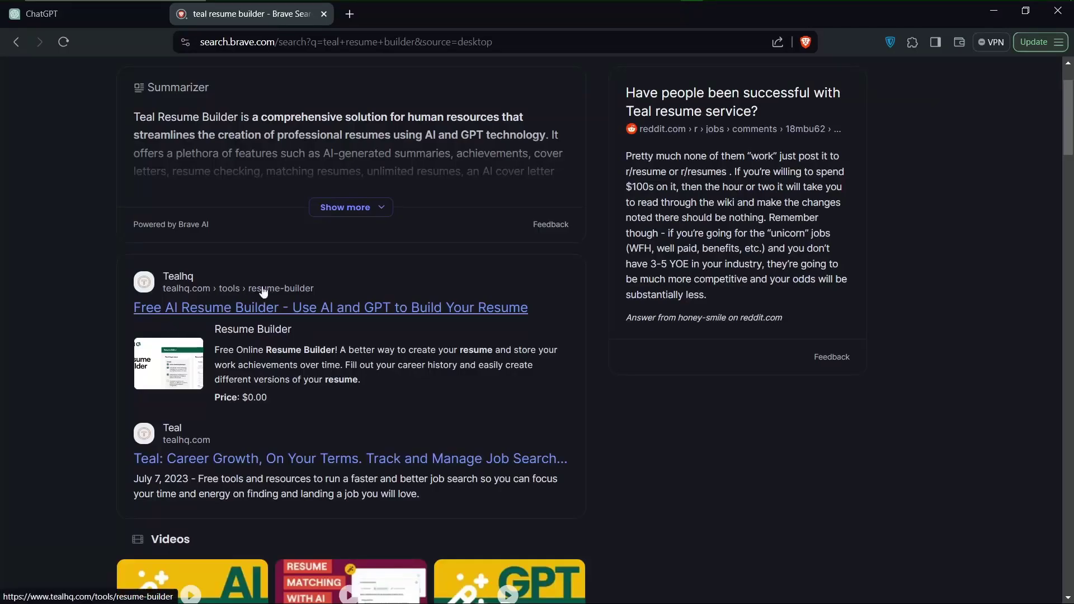
scroll(281, 413, "up", 2)
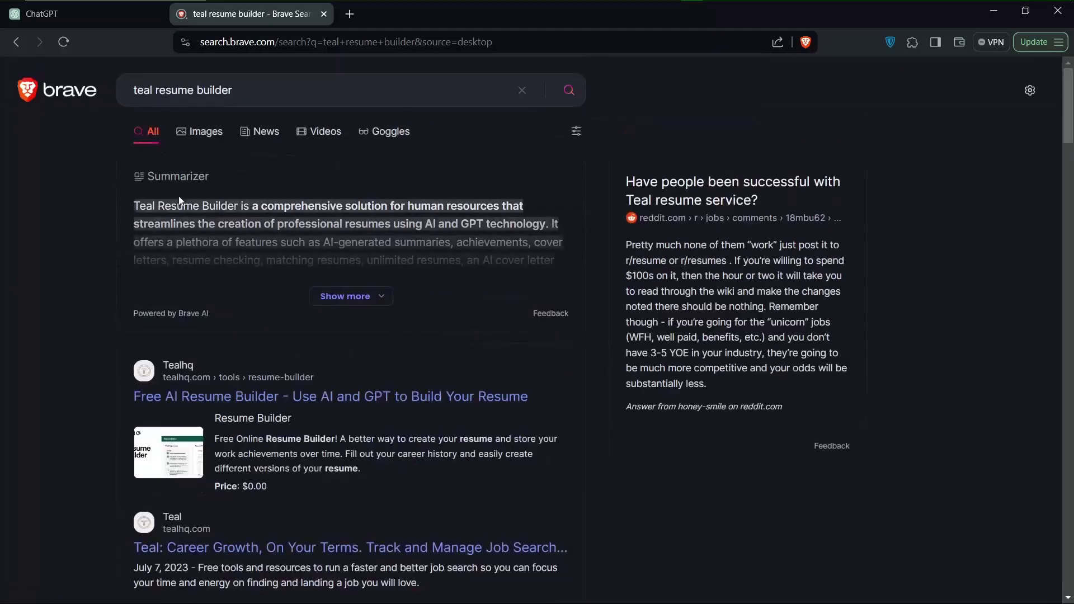
Step: Return to the ChatGPT conversation showing the cover letter template
left_click(43, 13)
scroll(486, 387, "down", 5)
scroll(486, 387, "up", 3)
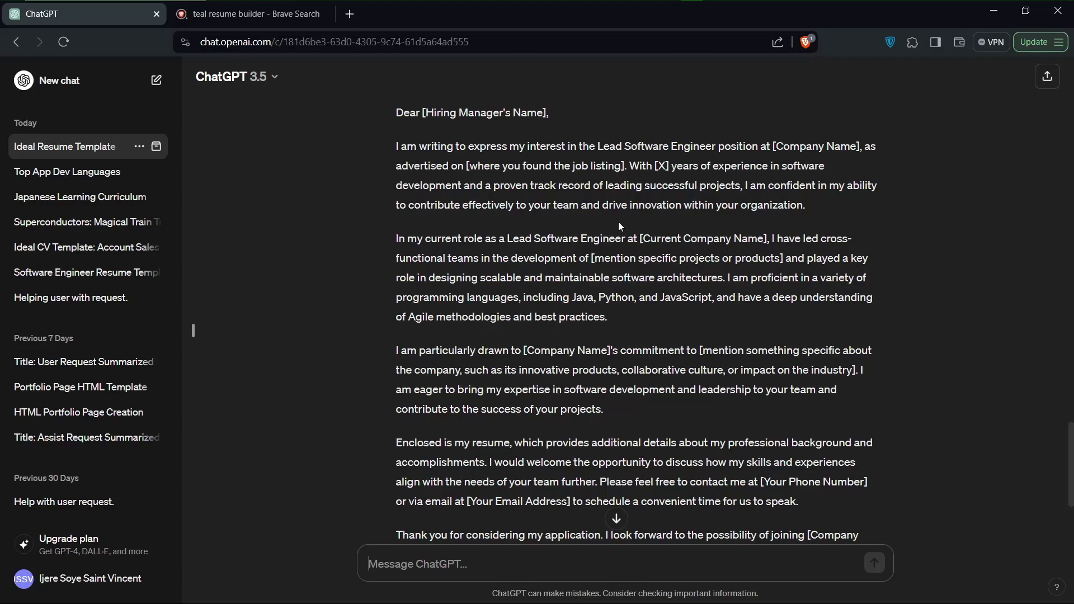
scroll(580, 275, "down", 2)
scroll(571, 273, "up", 2)
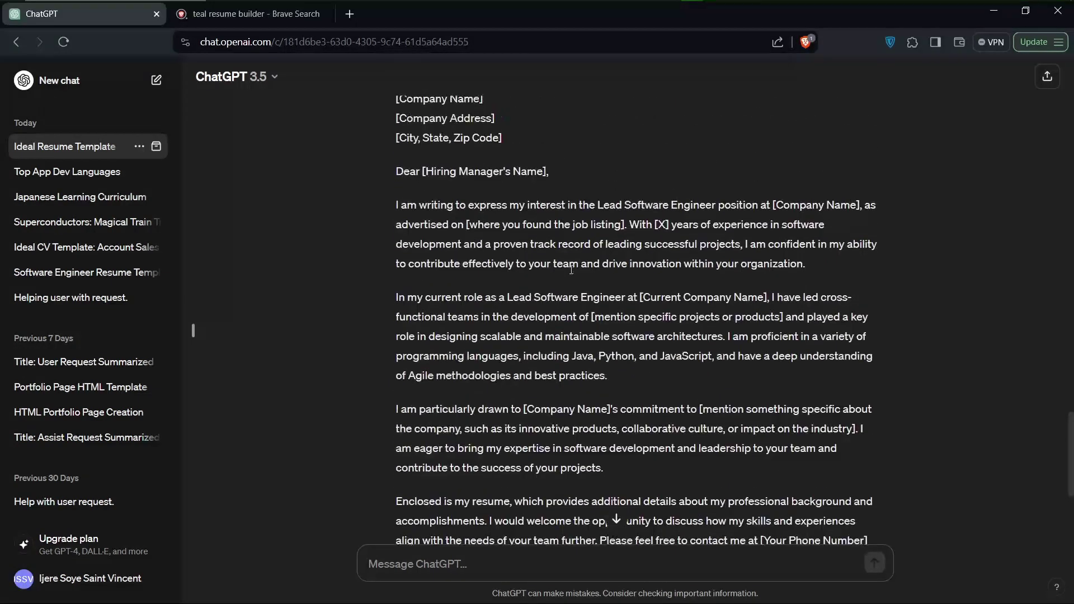
scroll(570, 269, "down", 3)
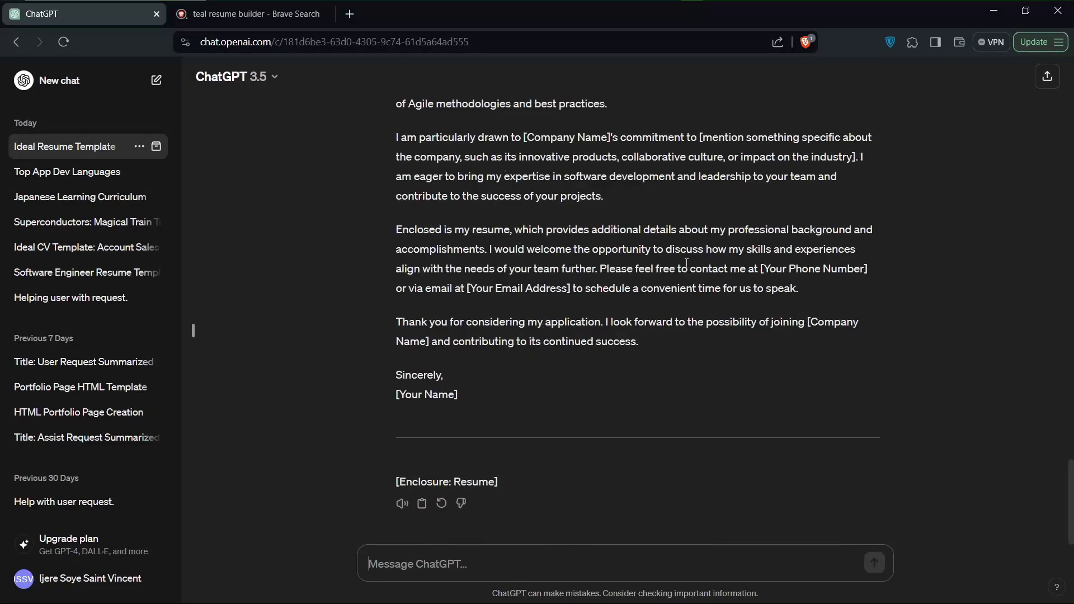